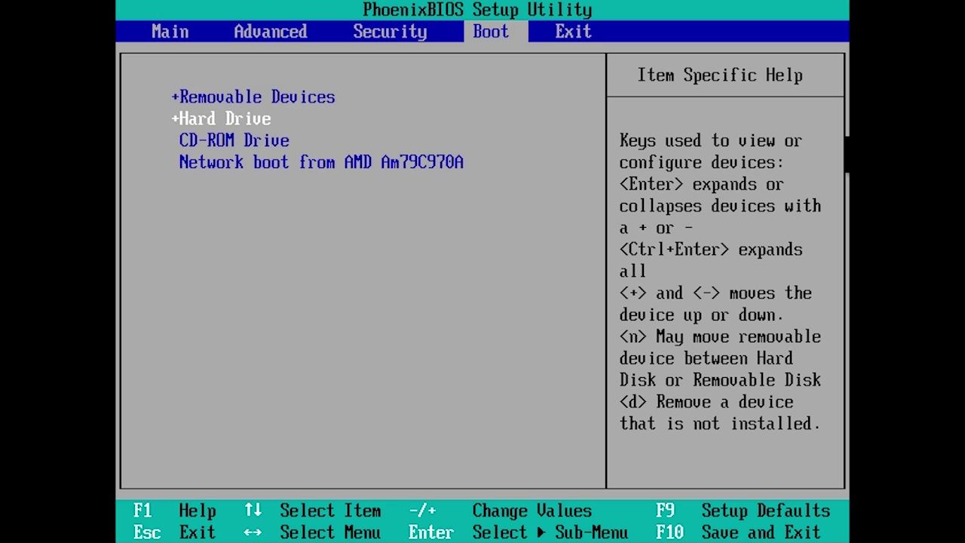
Step: Move CD-ROM Drive to the top of the boot order and request Save and Exit
{"action": "key", "text": "plus"}
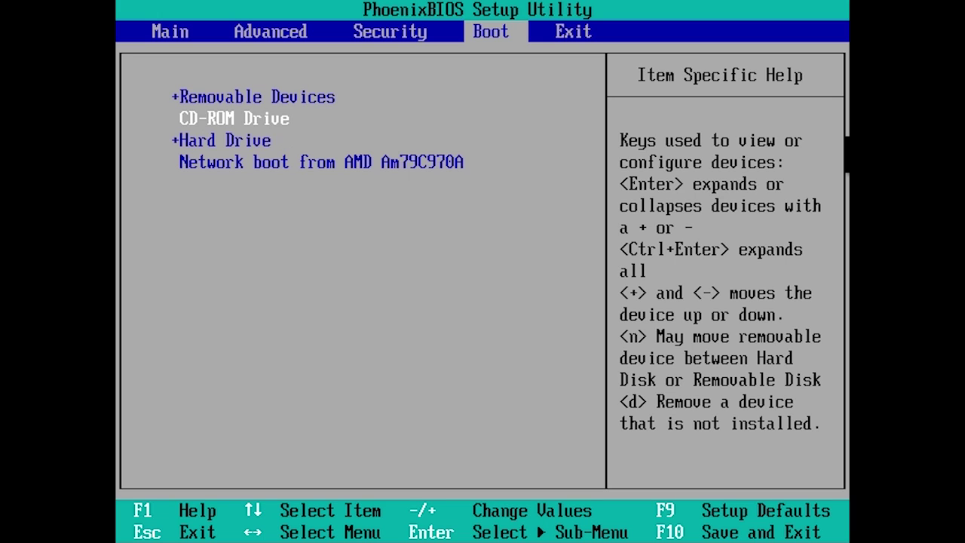
{"action": "key", "text": "plus"}
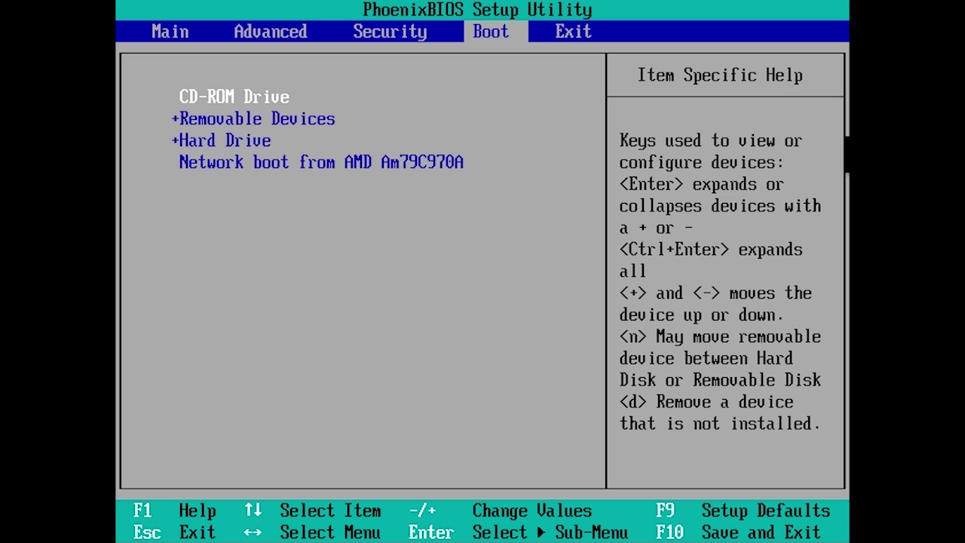
{"action": "key", "text": "F10"}
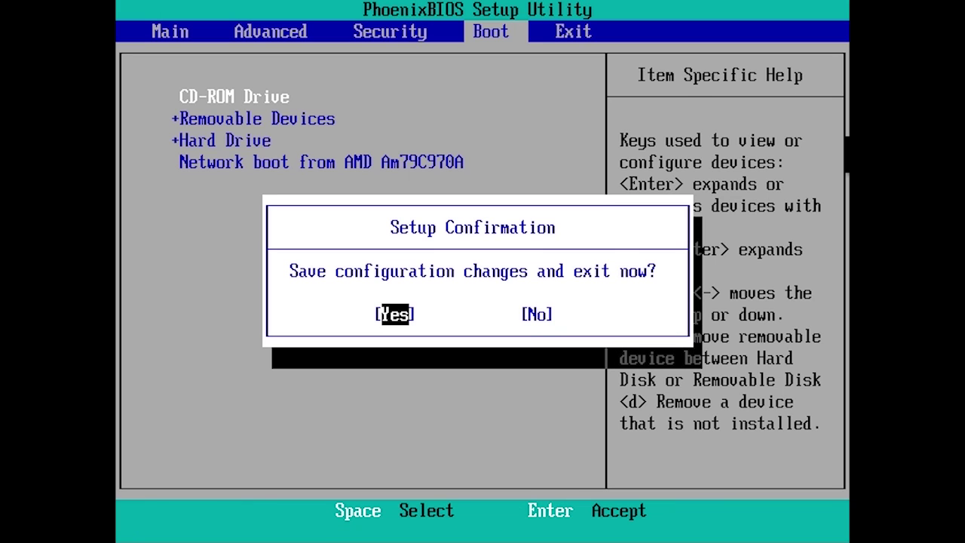
Step: Confirm saving the BIOS changes, then boot once from CD-ROM Drive via the Boot Menu
{"action": "key", "text": "Return"}
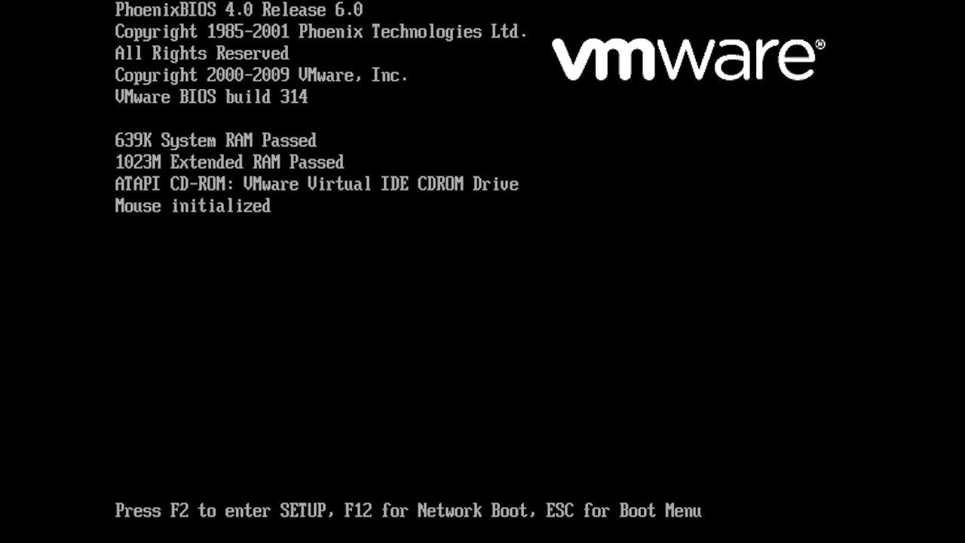
{"action": "key", "text": "Escape"}
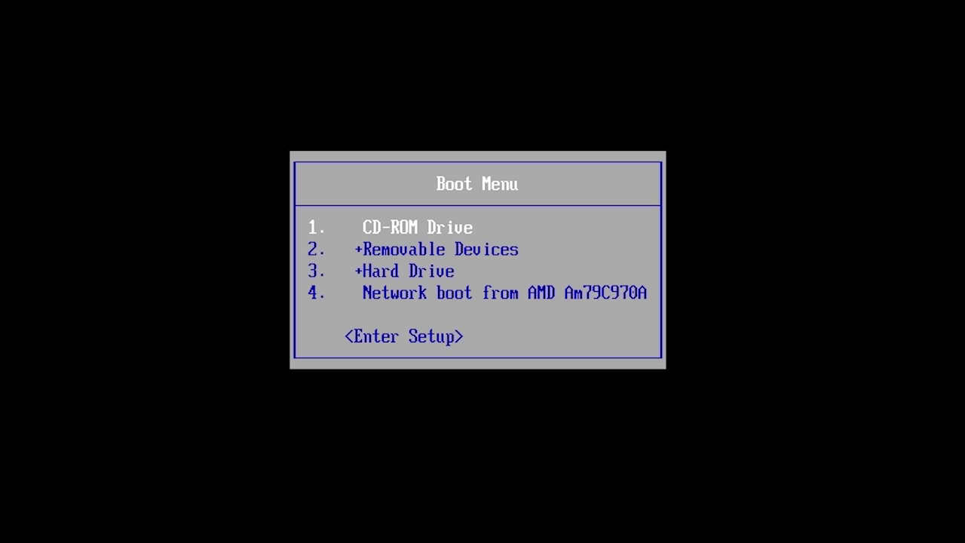
{"action": "key", "text": "Return"}
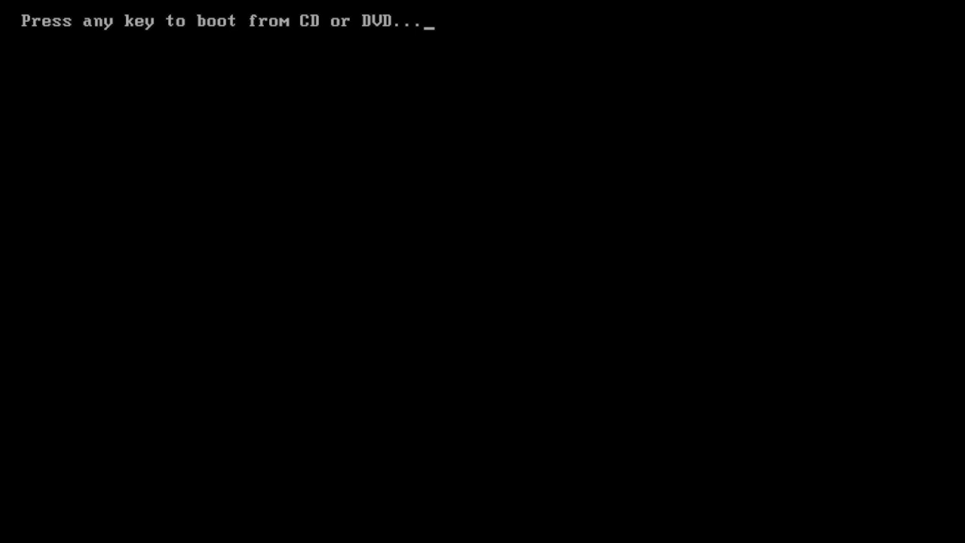
Step: Boot from the Windows DVD and keep English, English (United States) format and US keyboard
{"action": "key", "text": "Return"}
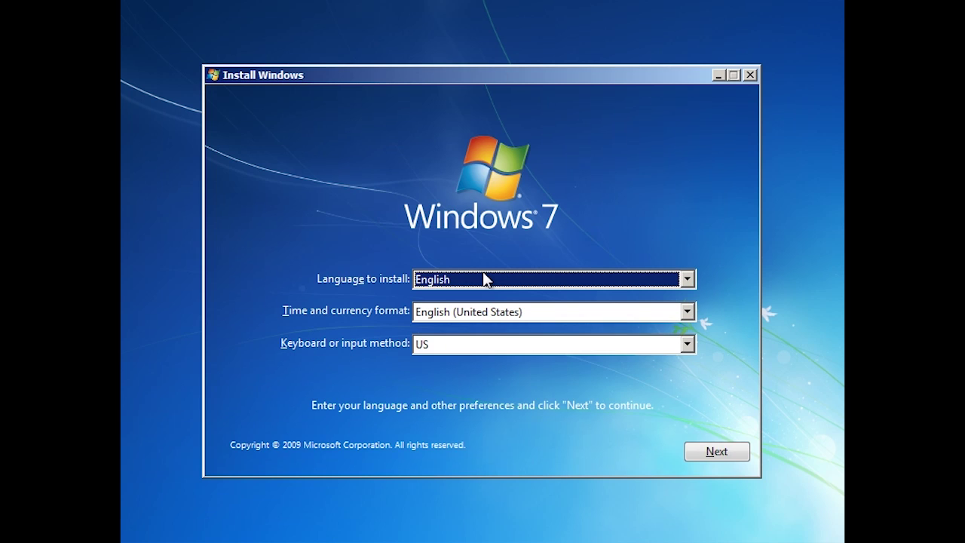
{"action": "left_click", "coordinate": [689, 281]}
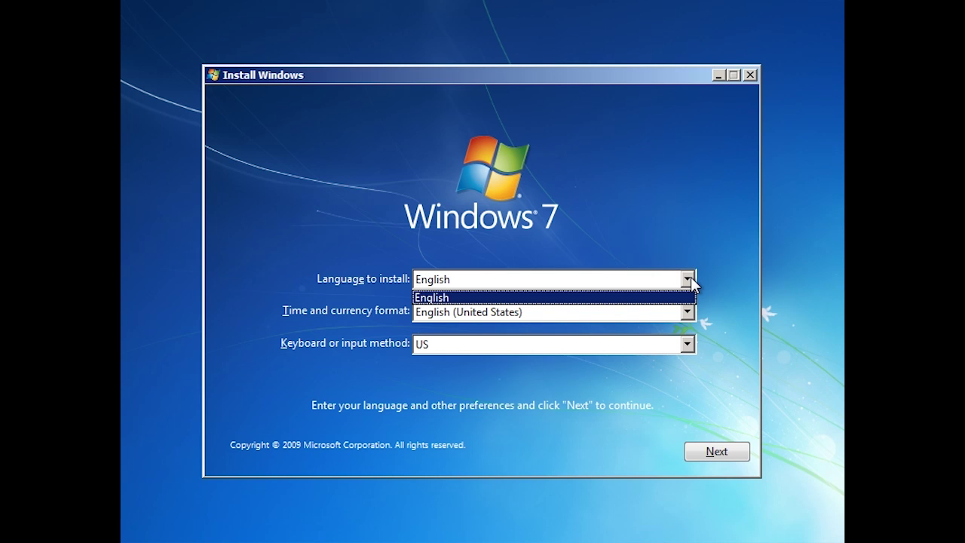
{"action": "left_click", "coordinate": [691, 276]}
{"action": "left_click", "coordinate": [688, 311]}
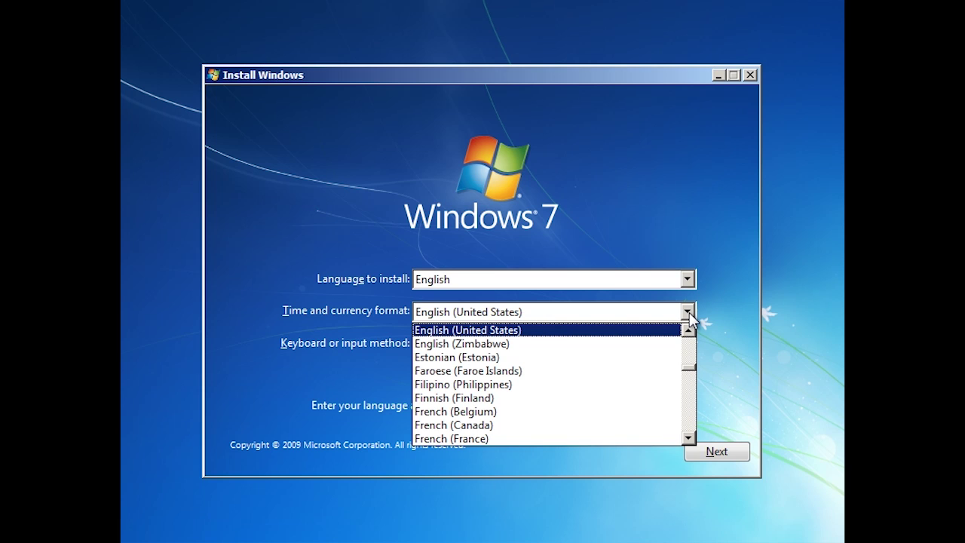
{"action": "left_click", "coordinate": [688, 311]}
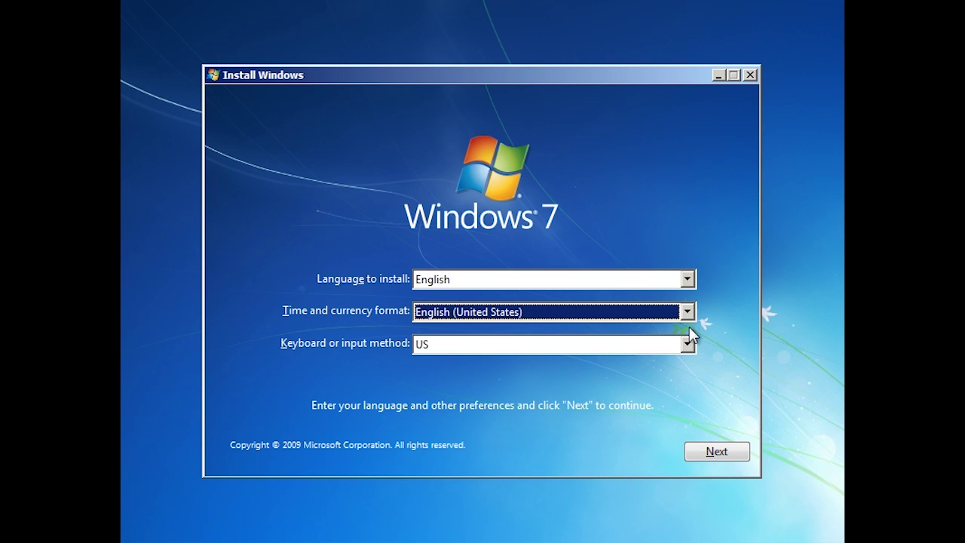
{"action": "left_click", "coordinate": [687, 344]}
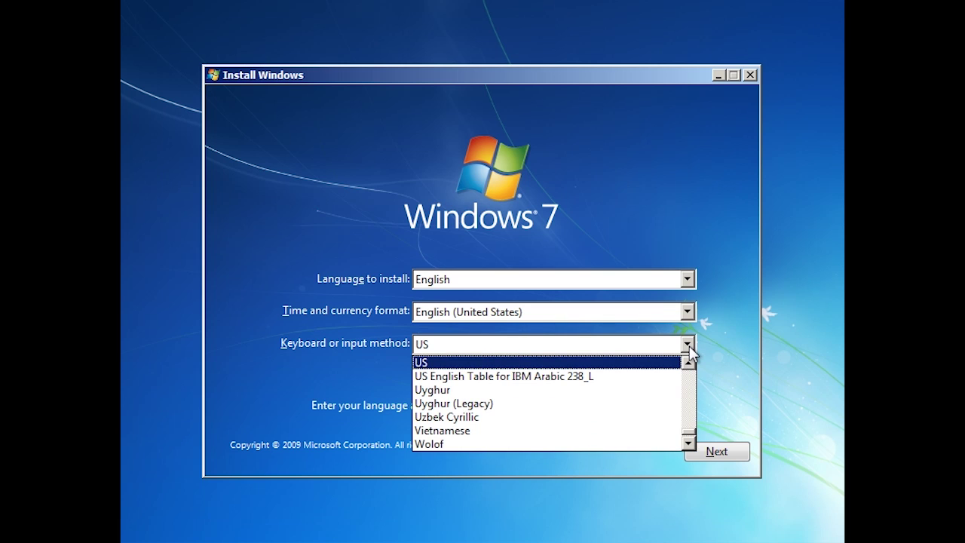
{"action": "left_click", "coordinate": [688, 344]}
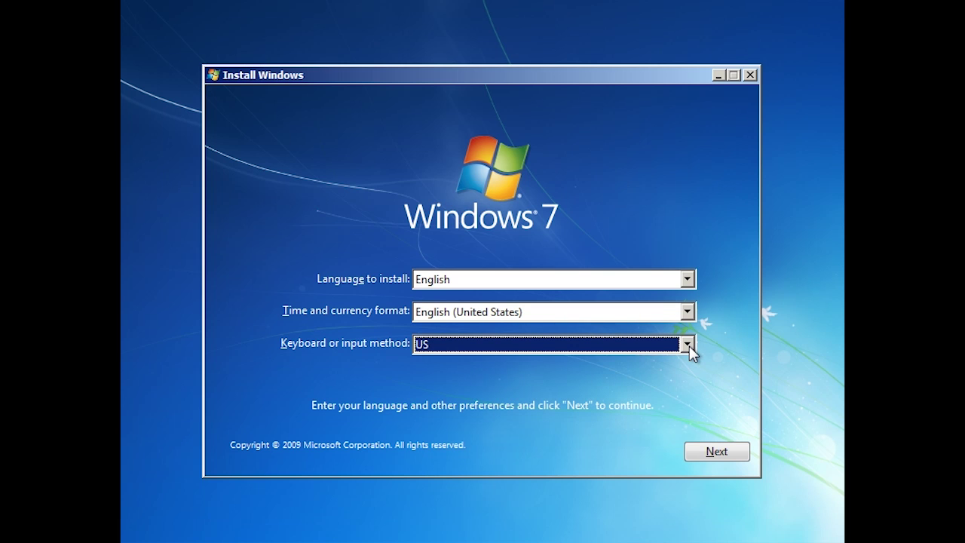
{"action": "left_click", "coordinate": [745, 454]}
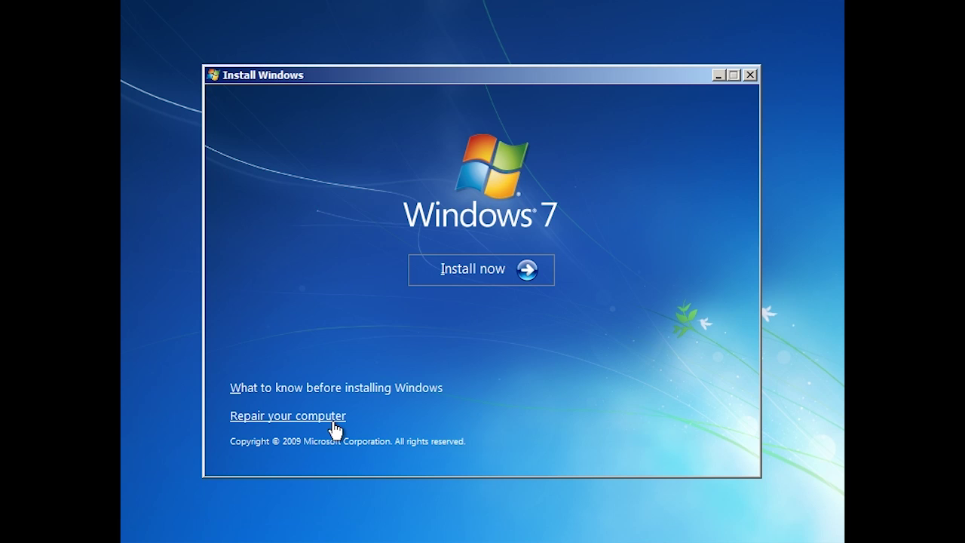
Step: Start Install now and accept the Windows 7 license terms
{"action": "left_click", "coordinate": [519, 270]}
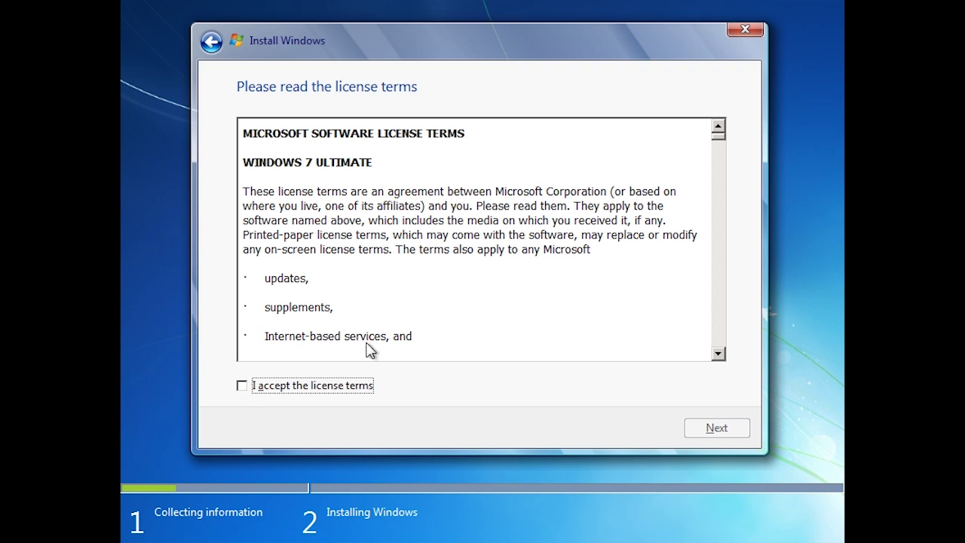
{"action": "left_click", "coordinate": [243, 389]}
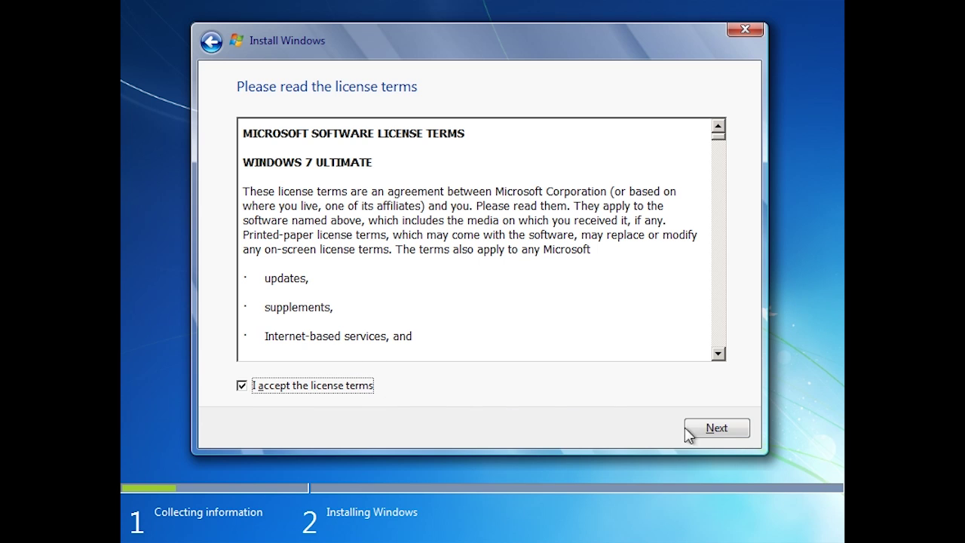
{"action": "left_click", "coordinate": [717, 429]}
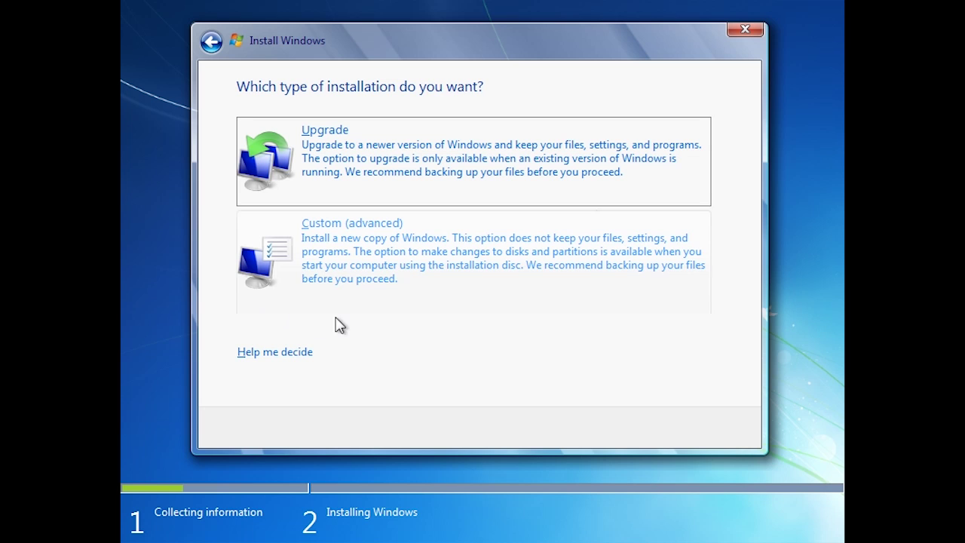
Step: Choose a Custom (advanced) install and load the VMware SCSI Controller driver from C:\Drivers\scsi
{"action": "left_click", "coordinate": [256, 312]}
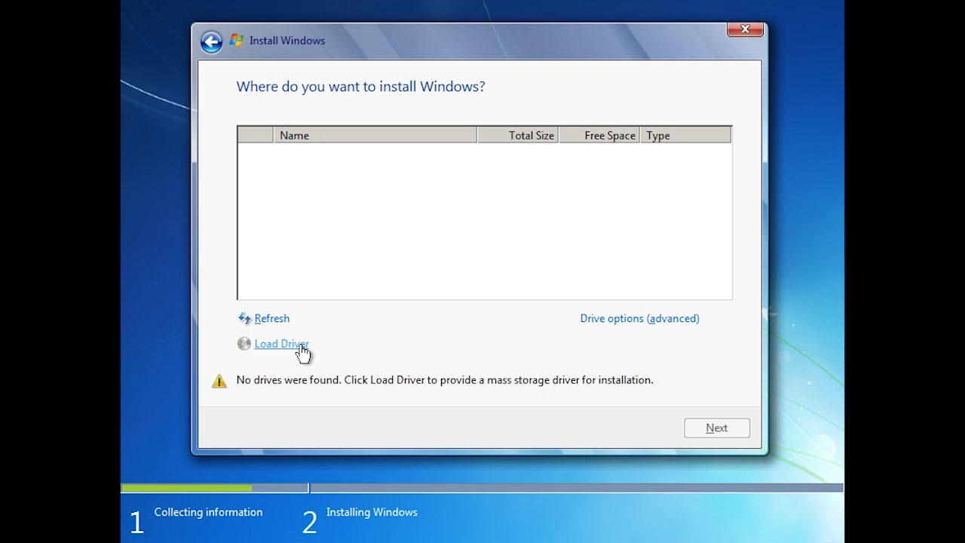
{"action": "left_click", "coordinate": [281, 344]}
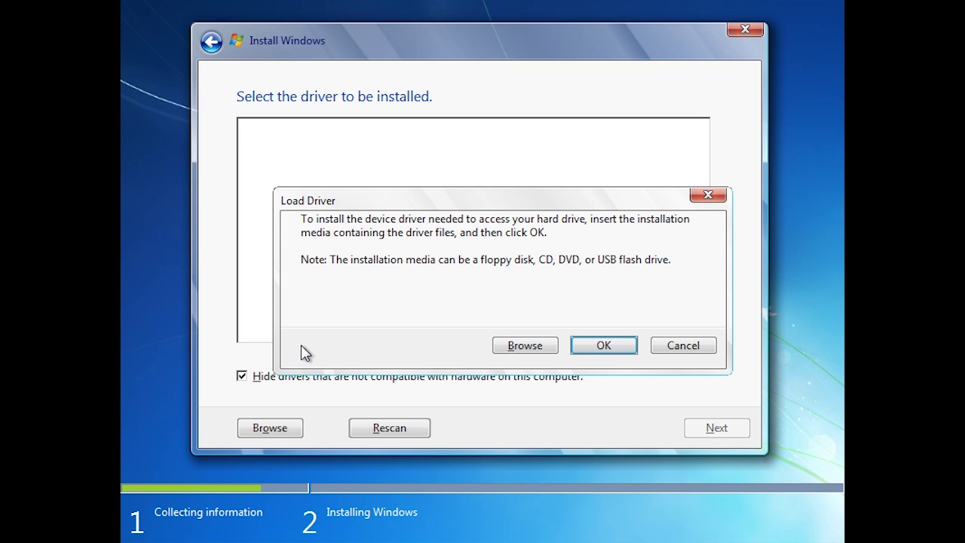
{"action": "left_click", "coordinate": [512, 348]}
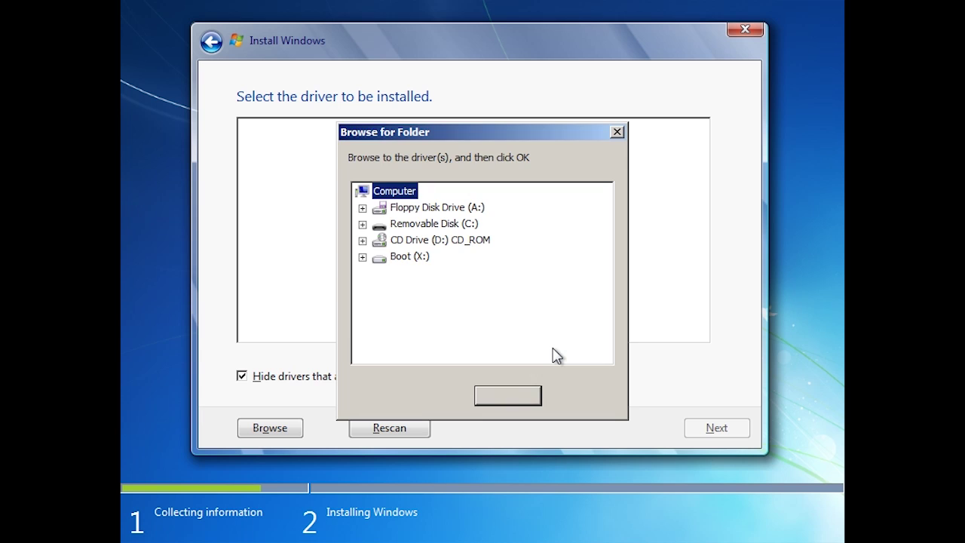
{"action": "left_click", "coordinate": [366, 228]}
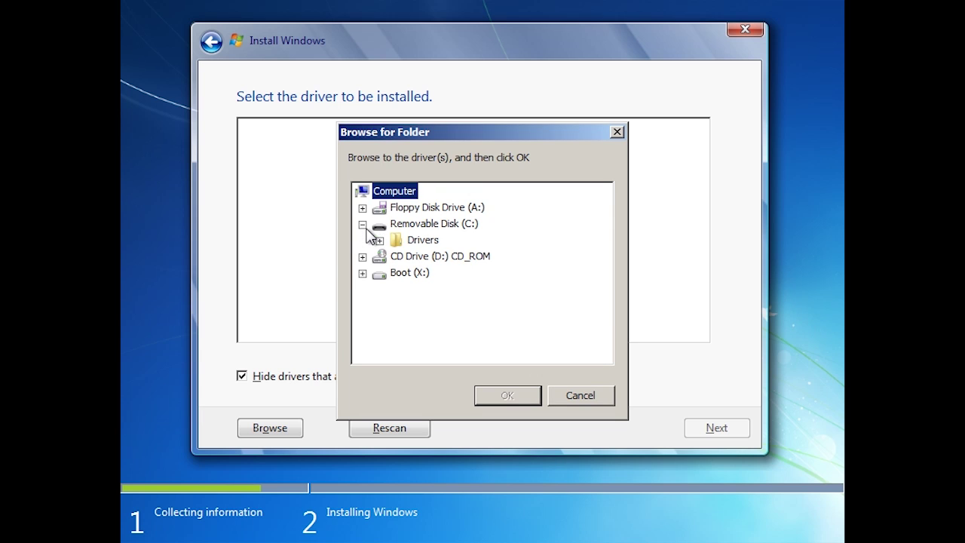
{"action": "left_click", "coordinate": [400, 241]}
{"action": "left_click", "coordinate": [431, 260]}
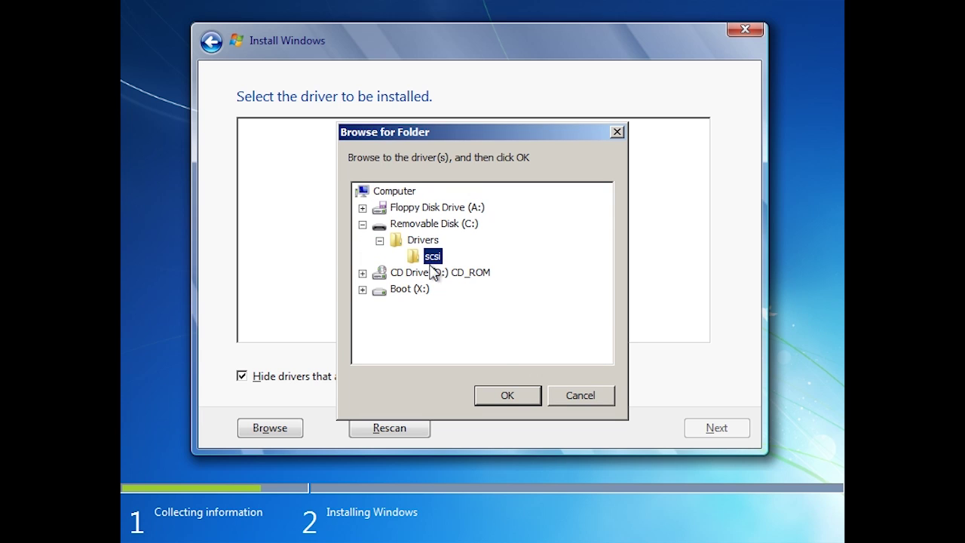
{"action": "left_click", "coordinate": [507, 395]}
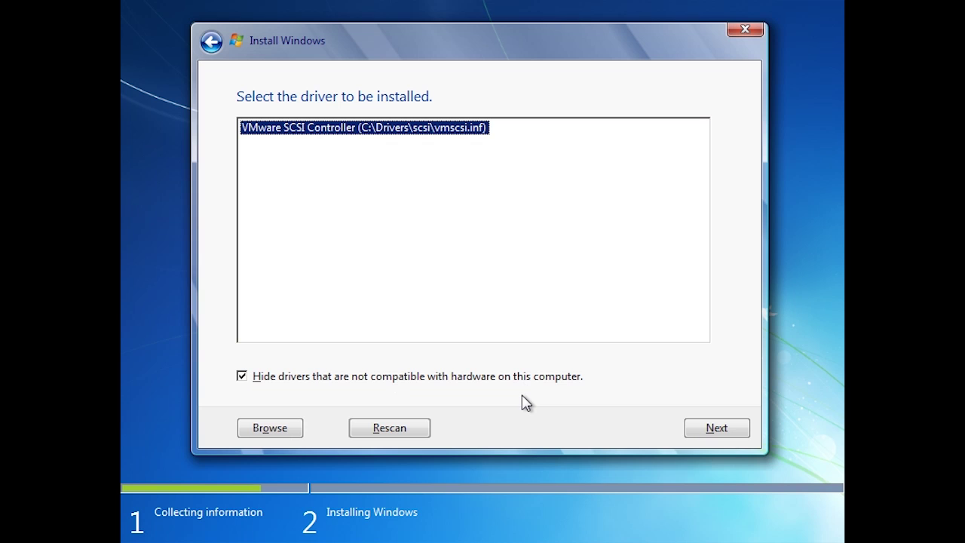
{"action": "left_click", "coordinate": [734, 425]}
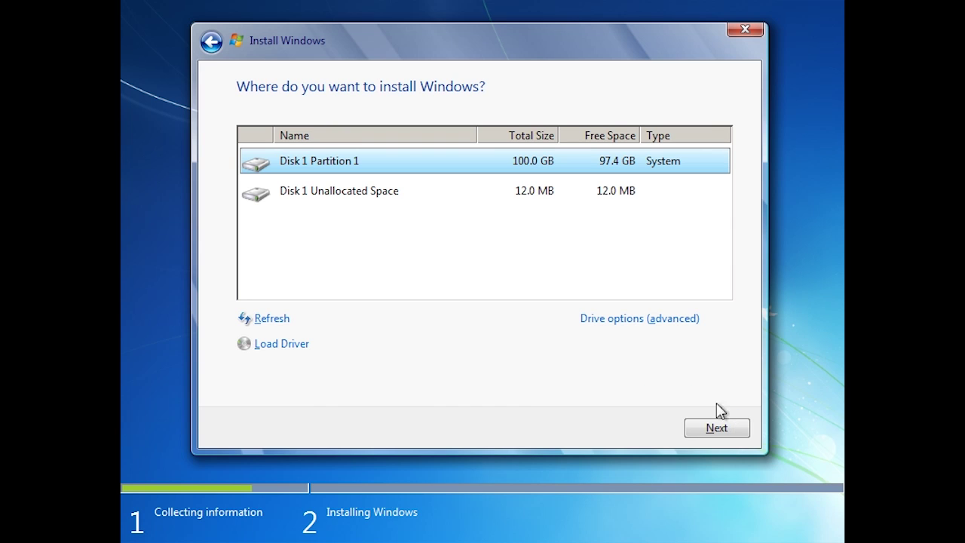
Step: Install onto Disk 1 Partition 1, accepting that old files move to Windows.old
{"action": "left_click", "coordinate": [698, 320]}
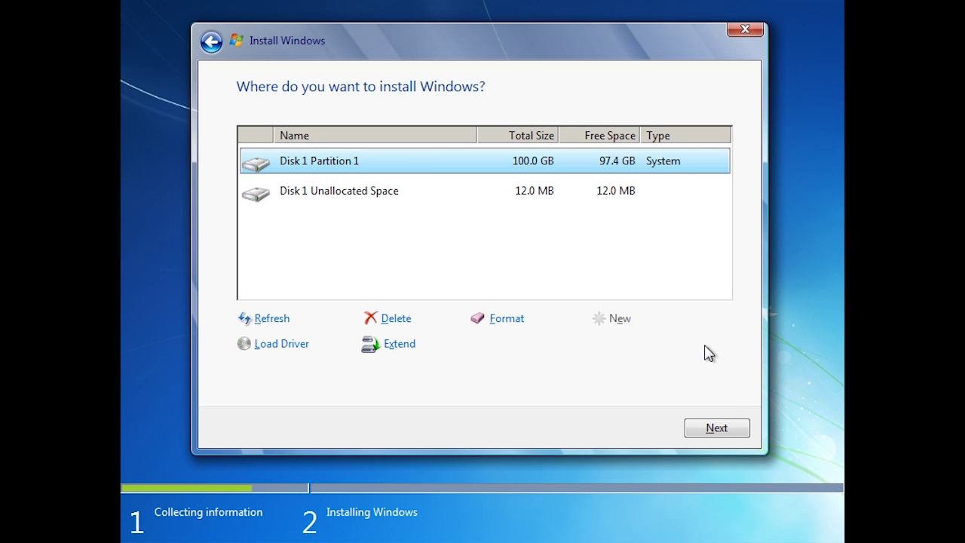
{"action": "left_click", "coordinate": [741, 430]}
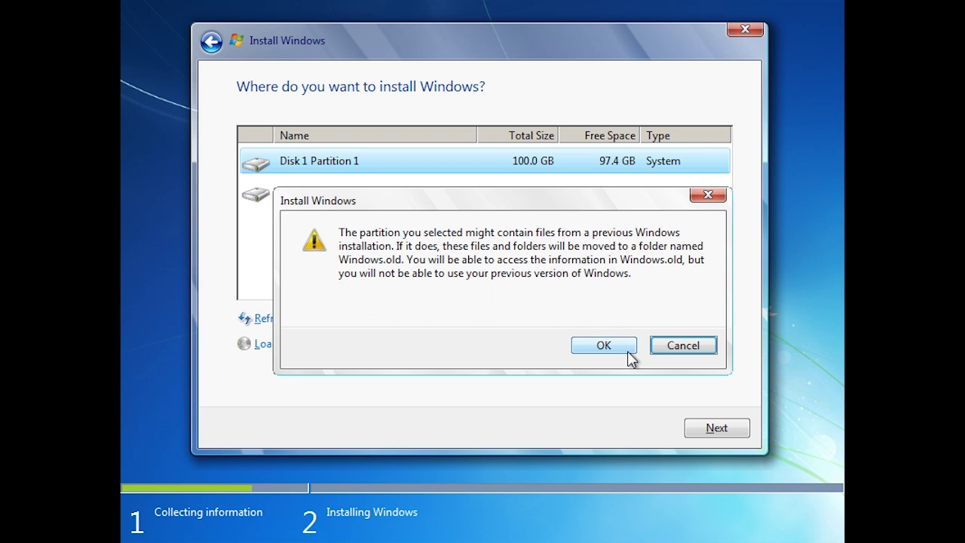
{"action": "left_click", "coordinate": [629, 352]}
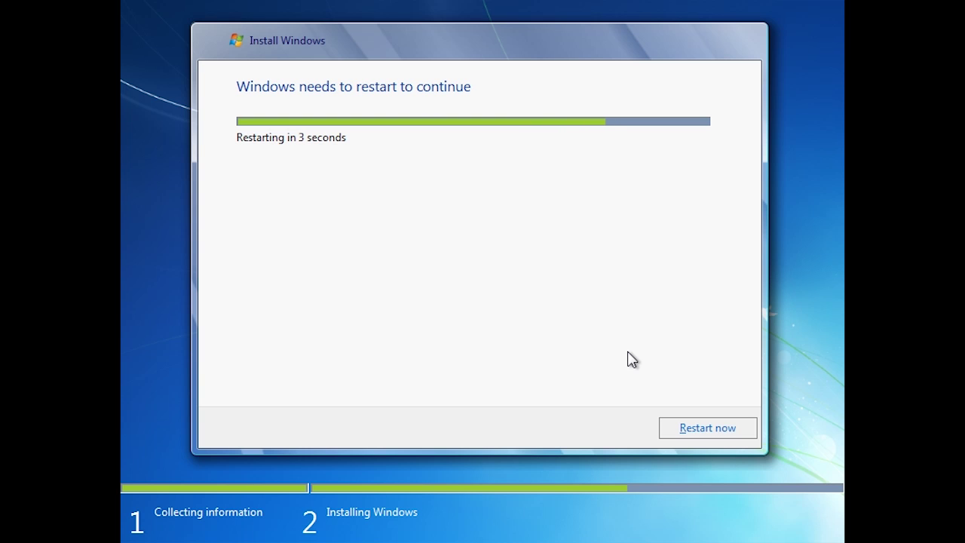
Step: Restart the machine immediately instead of waiting for the countdown
{"action": "left_click", "coordinate": [740, 432]}
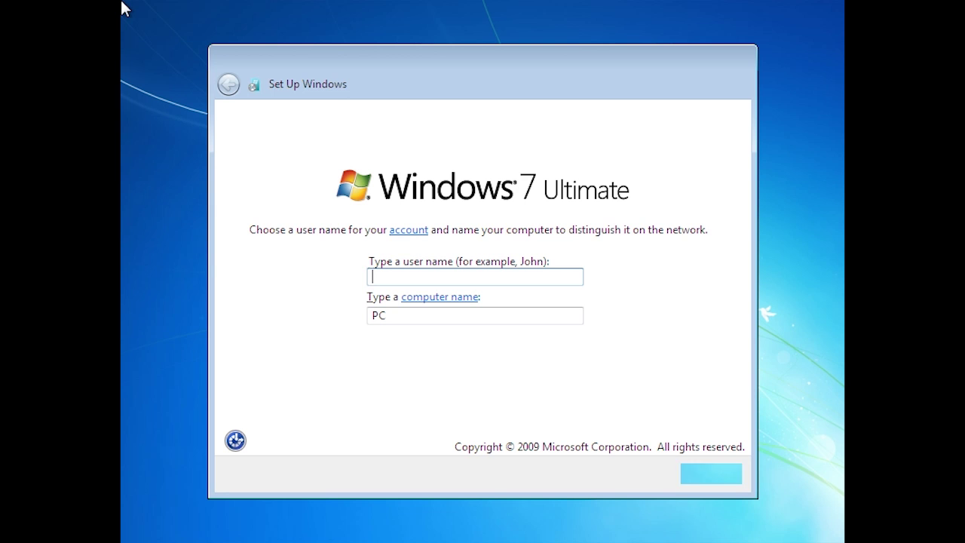
Step: Enter the user name and set the computer name to 'ws'
{"action": "type", "text": "admin"}
{"action": "key", "text": "Tab"}
{"action": "type", "text": "ws"}
{"action": "key", "text": "Tab"}
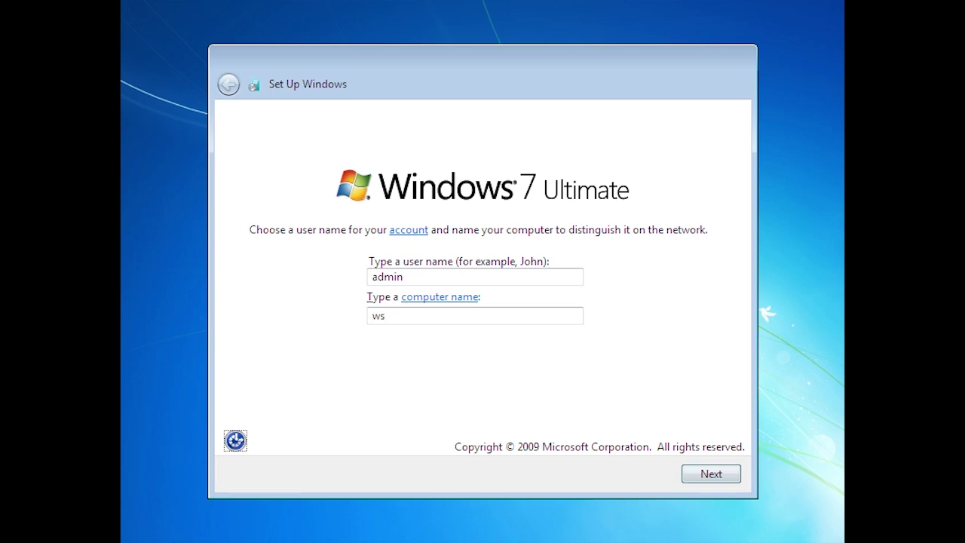
{"action": "left_click", "coordinate": [719, 481]}
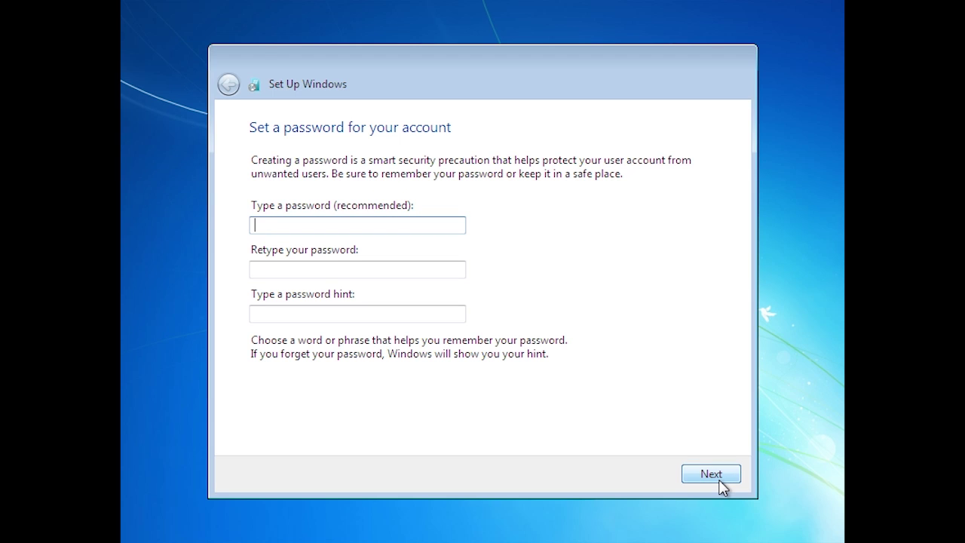
Step: Set and confirm the account password with the hint 'Standard Password'
{"action": "type", "text": "•••••••••"}
{"action": "left_click", "coordinate": [357, 269]}
{"action": "type", "text": "•••••••••"}
{"action": "left_click", "coordinate": [357, 314]}
{"action": "type", "text": "Standard Password"}
{"action": "left_click", "coordinate": [723, 479]}
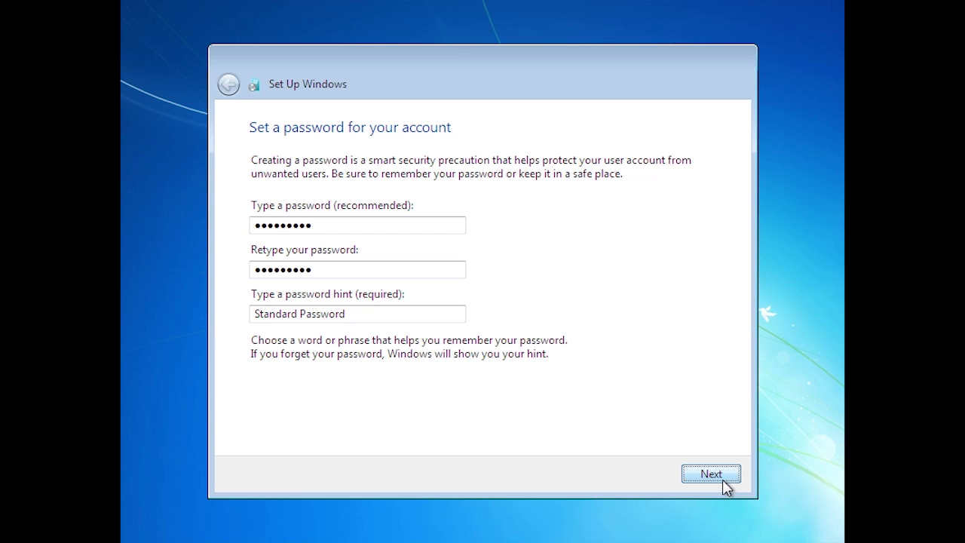
{"action": "left_click", "coordinate": [724, 482]}
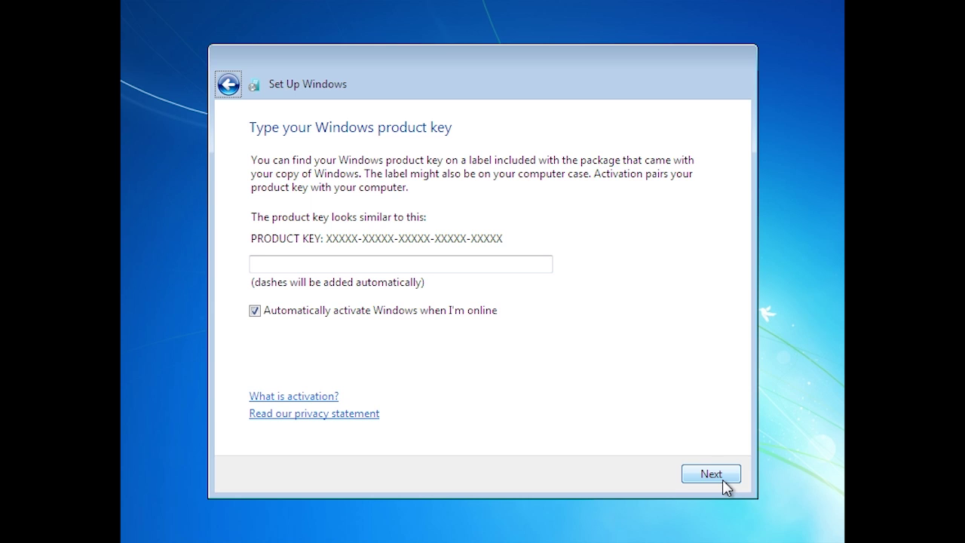
Step: Skip the product key, leaving the field blank
{"action": "left_click", "coordinate": [722, 480]}
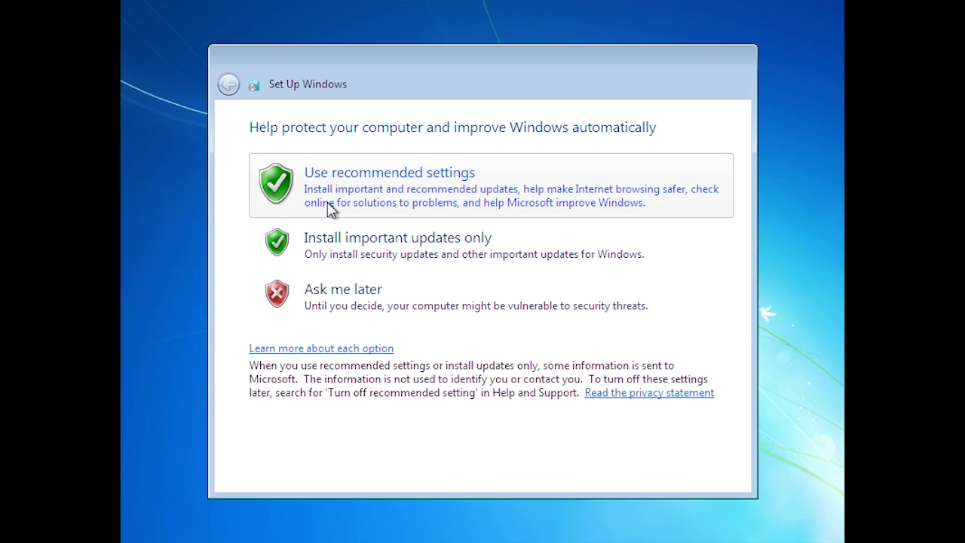
Step: Choose Use recommended settings and accept the Pacific Time date and time
{"action": "left_click", "coordinate": [329, 209]}
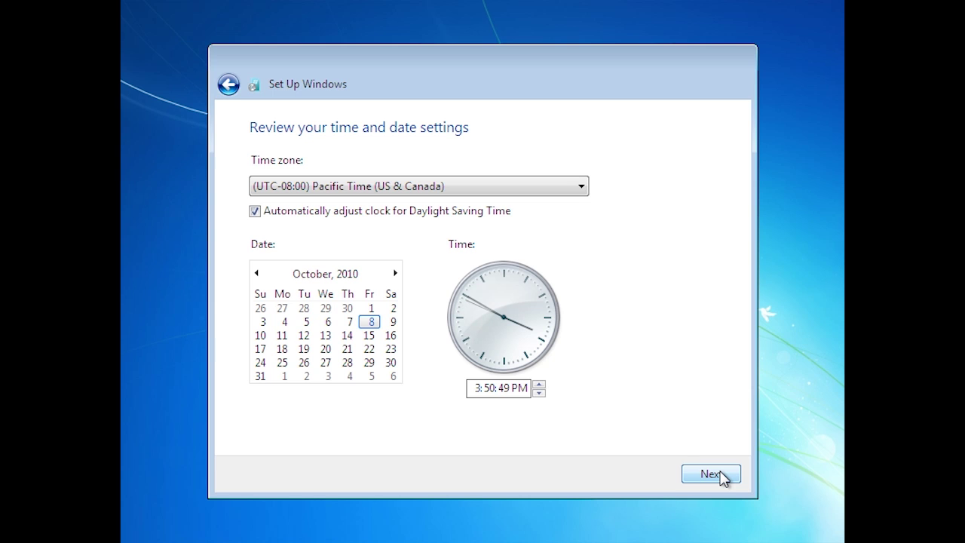
{"action": "left_click", "coordinate": [721, 476]}
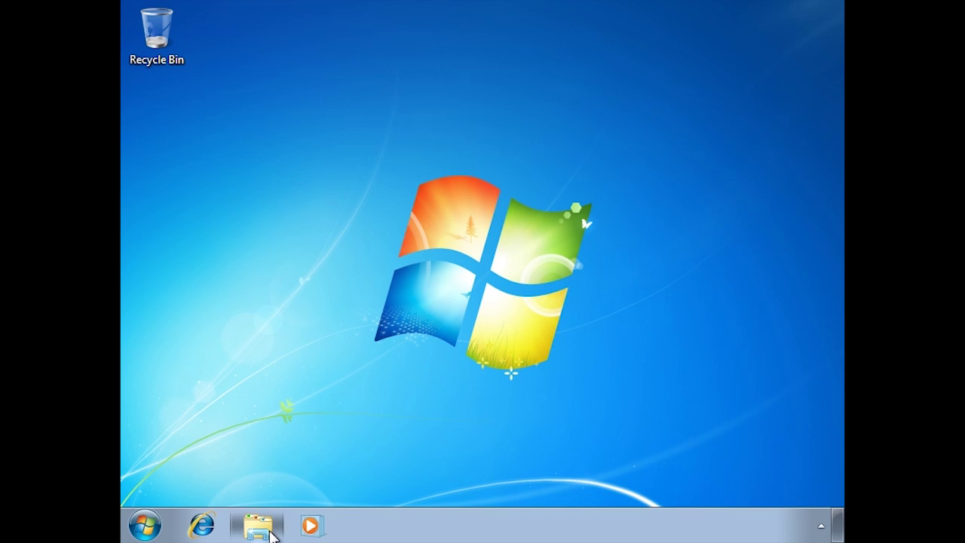
Step: Open Local Disk (C:) in Explorer via Computer and select the Windows.old folder
{"action": "left_click", "coordinate": [258, 526]}
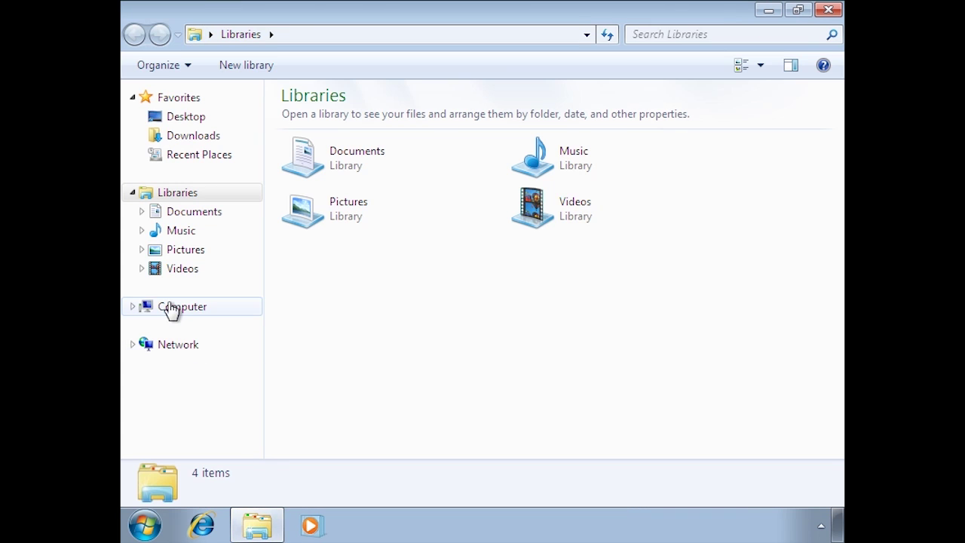
{"action": "left_click", "coordinate": [172, 310]}
{"action": "left_click", "coordinate": [364, 147]}
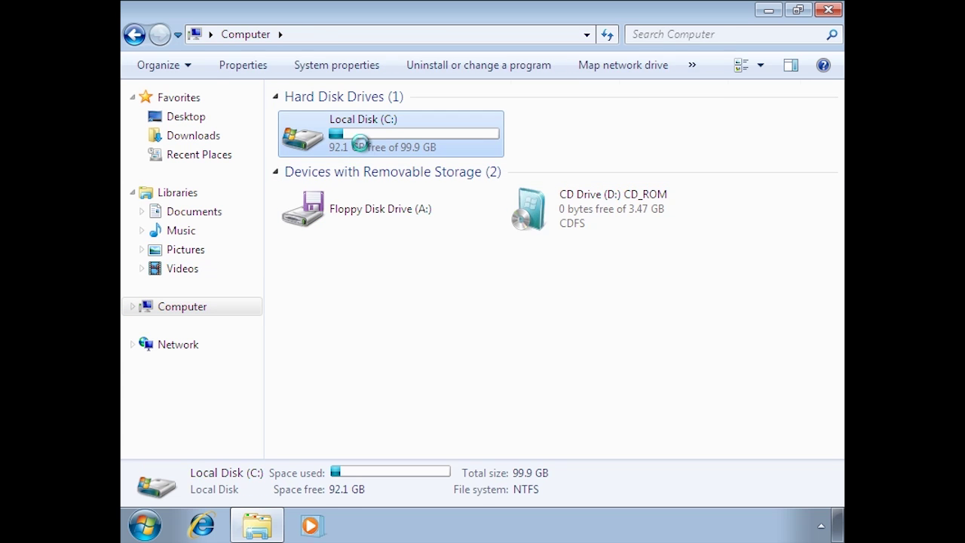
{"action": "double_click", "coordinate": [360, 143]}
{"action": "left_click", "coordinate": [337, 205]}
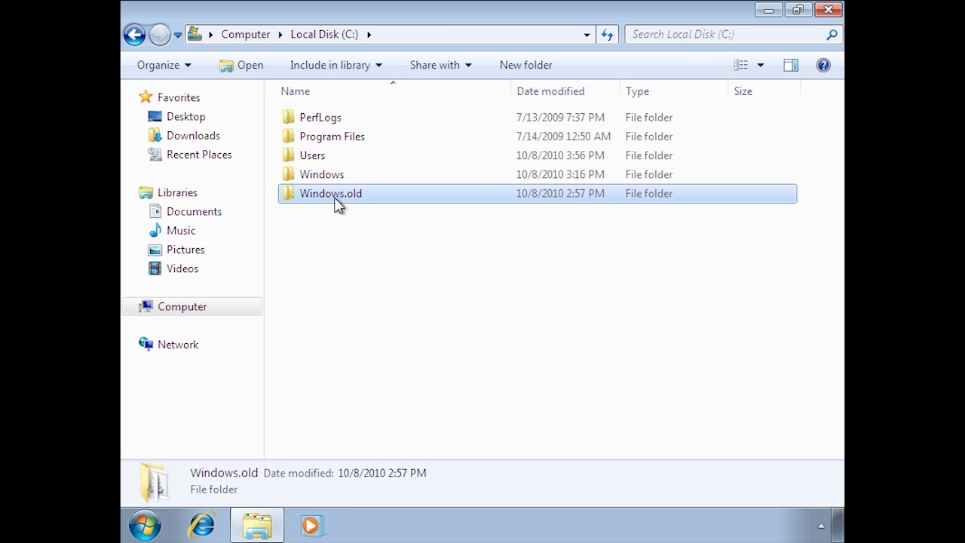